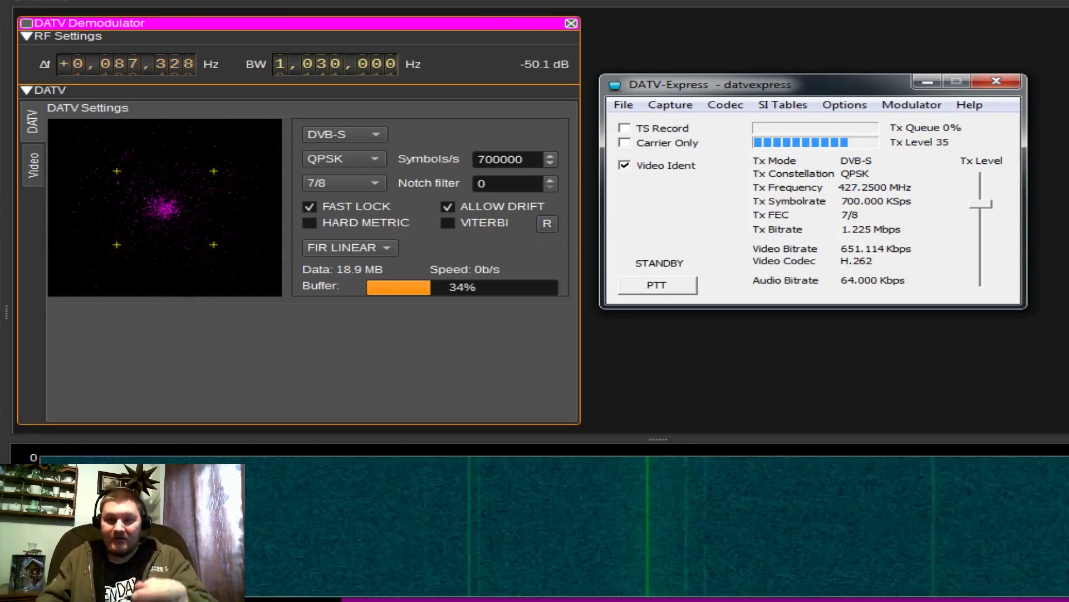
Step: Review the common modulator settings, checking the transmit frequency, symbol rate, level, mode and SDR hardware, and accept them
key("Tab")
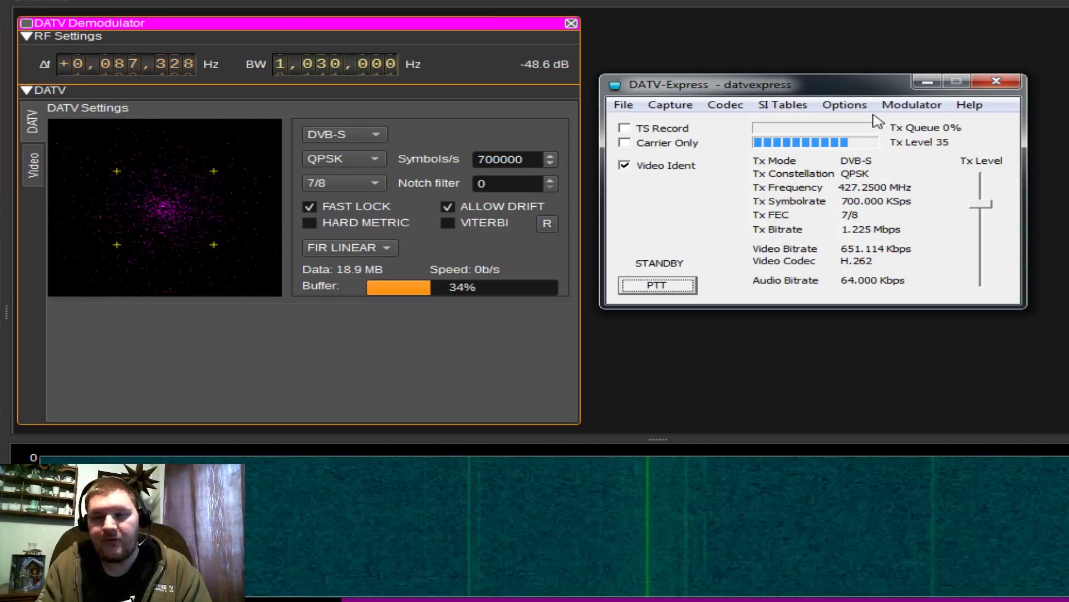
left_click(911, 105)
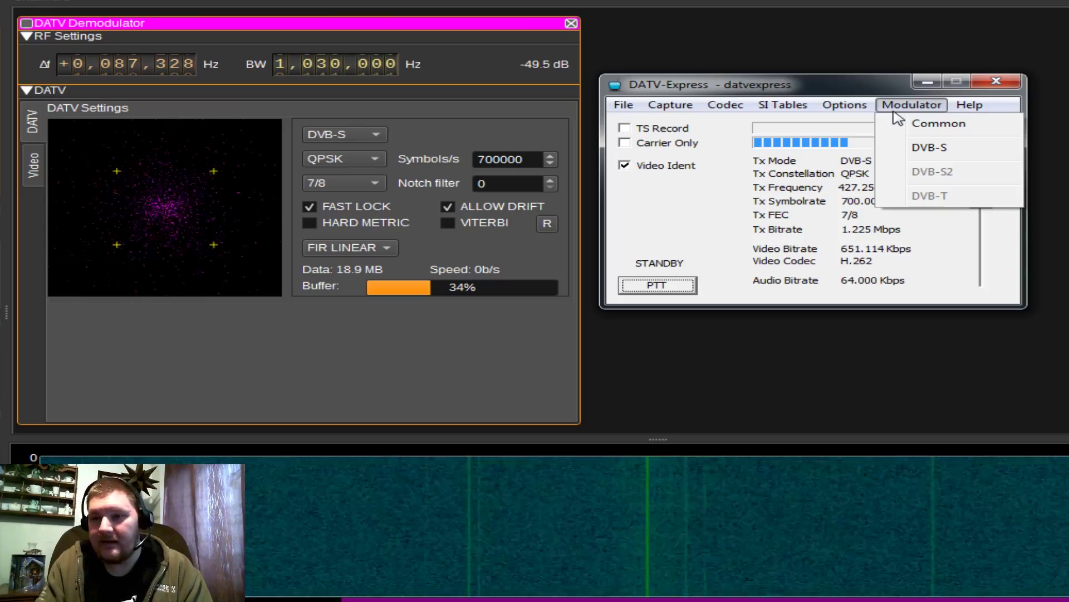
left_click(930, 129)
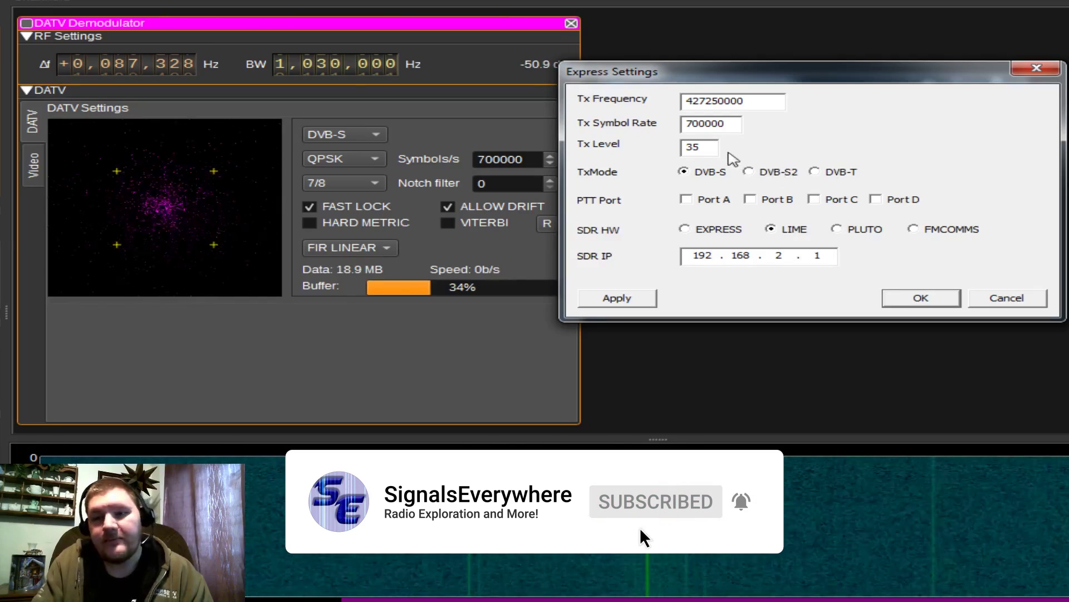
left_click_drag(723, 63, 564, 64)
mouse_move(983, 208)
left_mouse_down()
mouse_move(985, 245)
mouse_move(980, 204)
left_mouse_up()
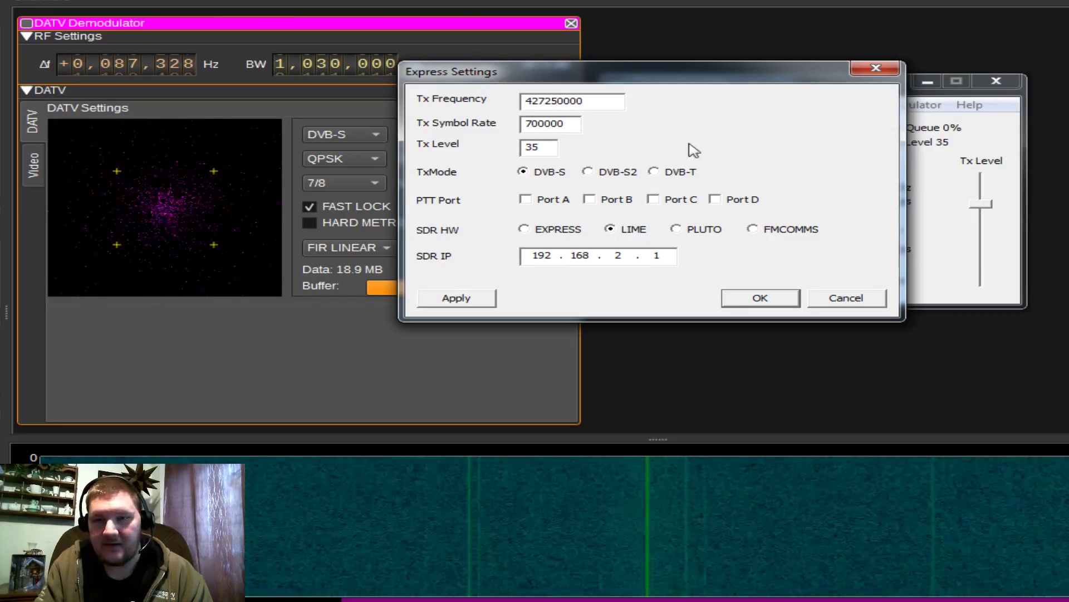
left_click_drag(573, 123, 525, 124)
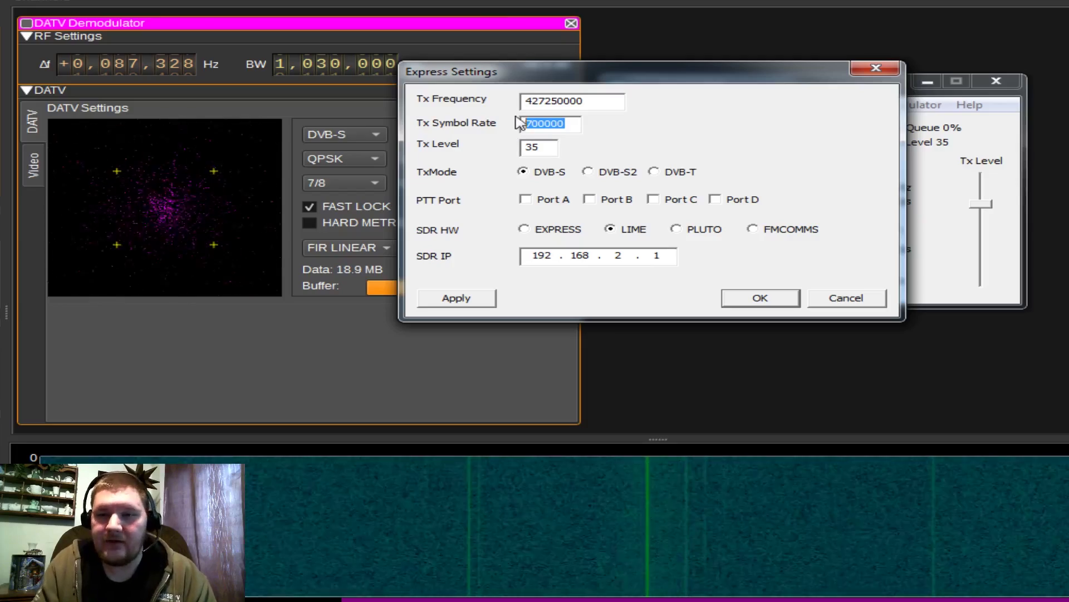
left_click_drag(552, 102, 523, 105)
left_click(545, 102)
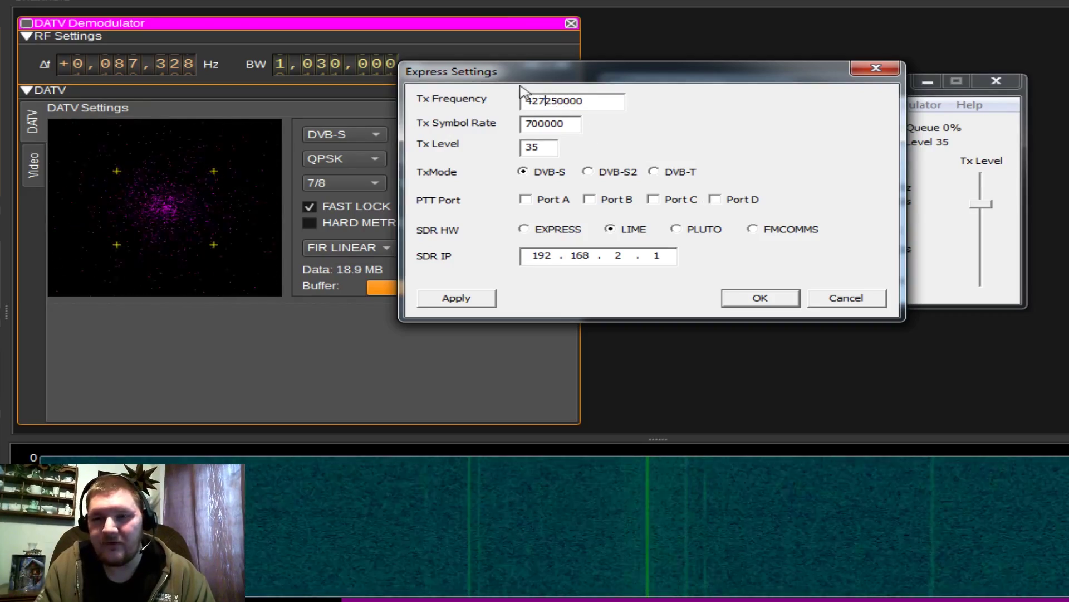
left_click(766, 300)
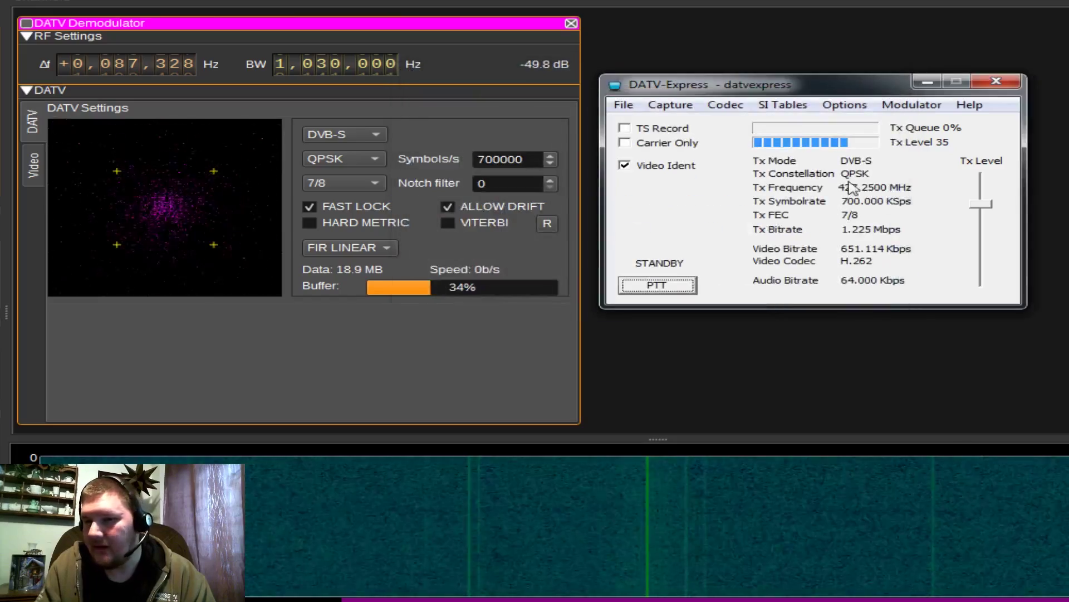
Step: Examine the available FEC rates in the DVB-S modulator settings and accept the selected rate
left_click(911, 109)
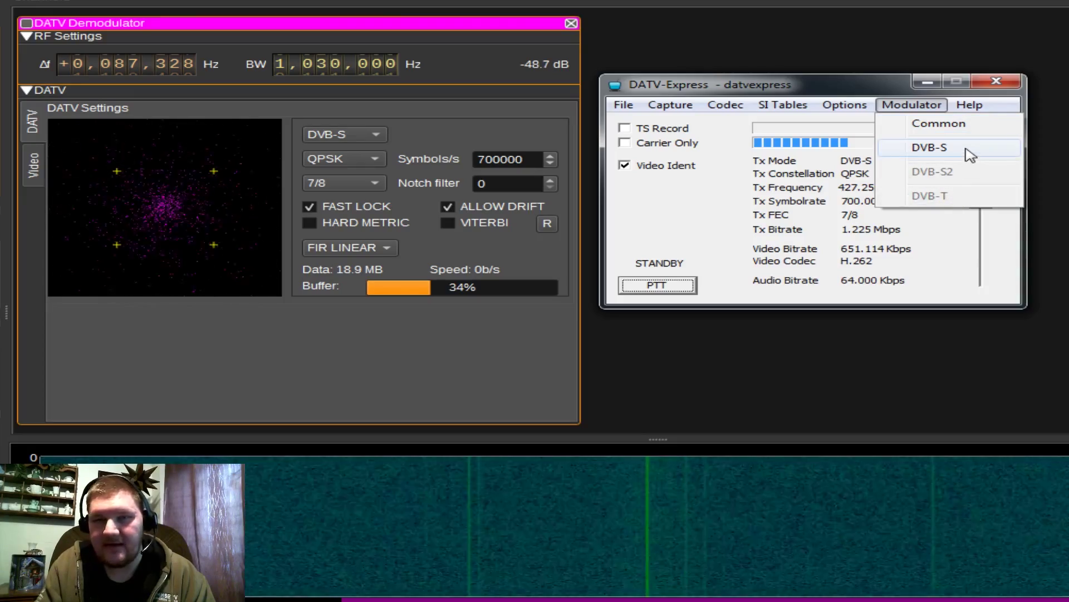
left_click(967, 150)
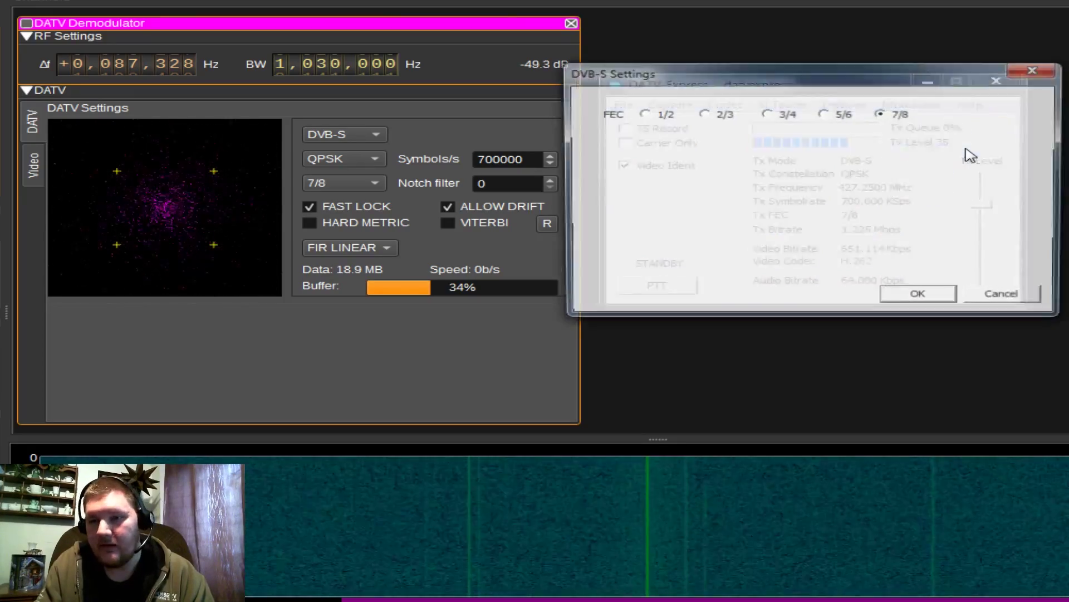
left_click_drag(800, 83, 752, 80)
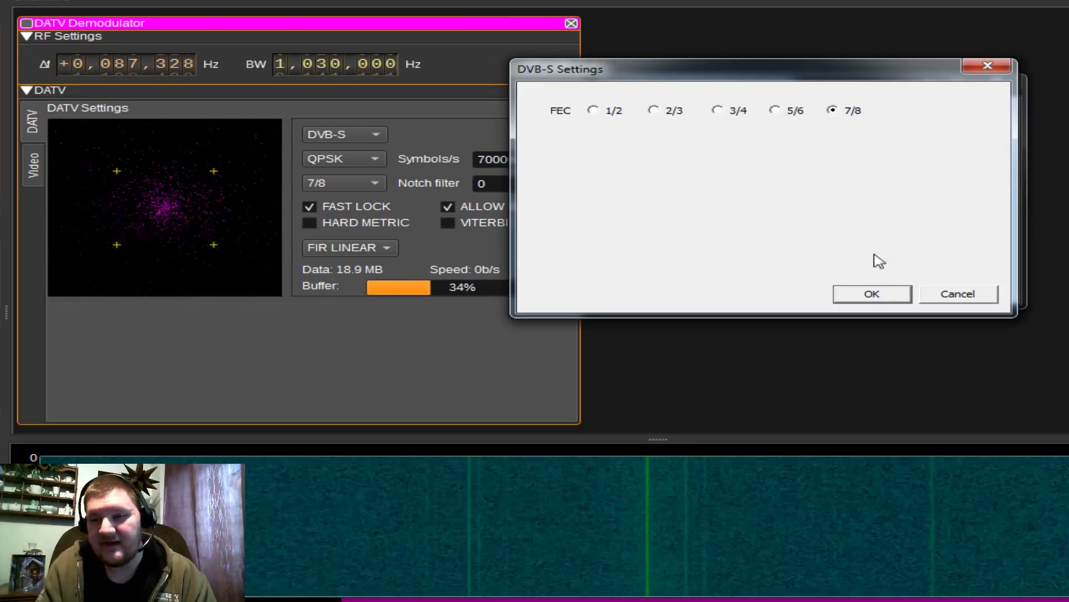
left_click(880, 294)
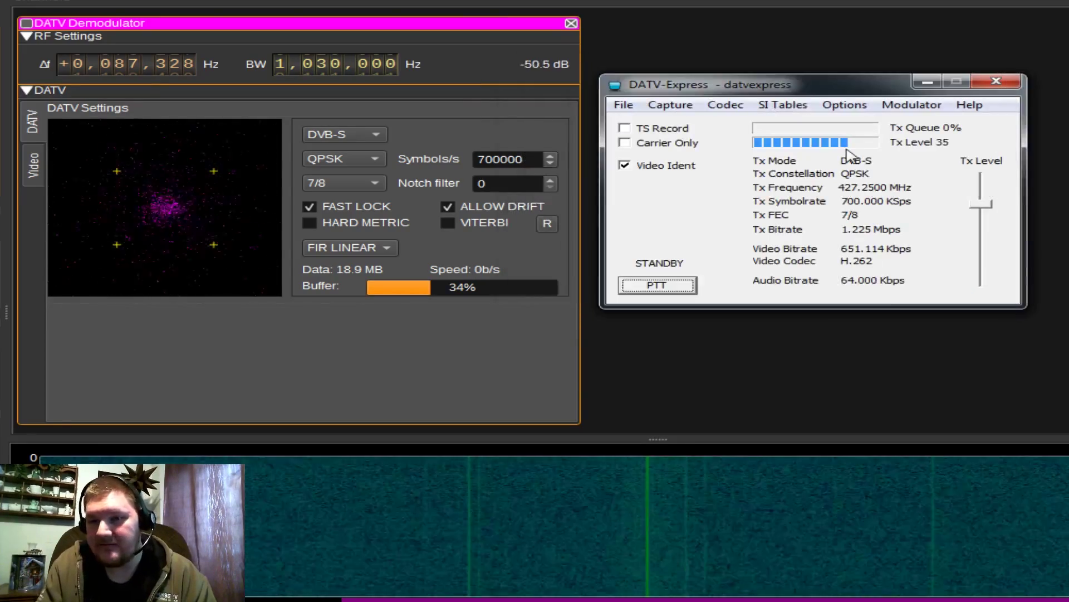
Step: Examine the on-air output format choices and aspect ratio options, and accept the current selection
left_click(852, 109)
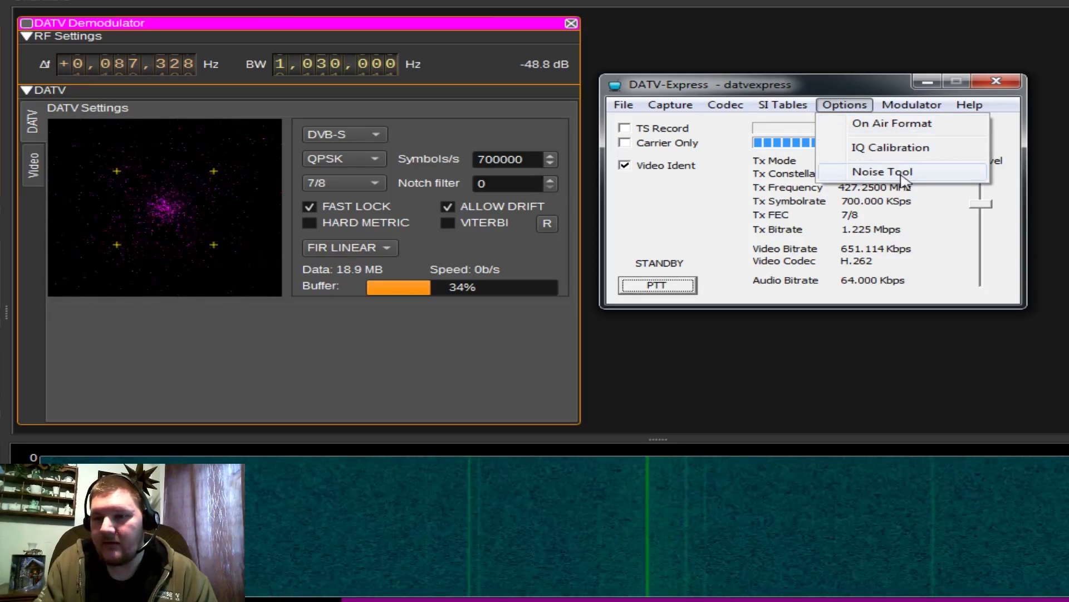
left_click(872, 134)
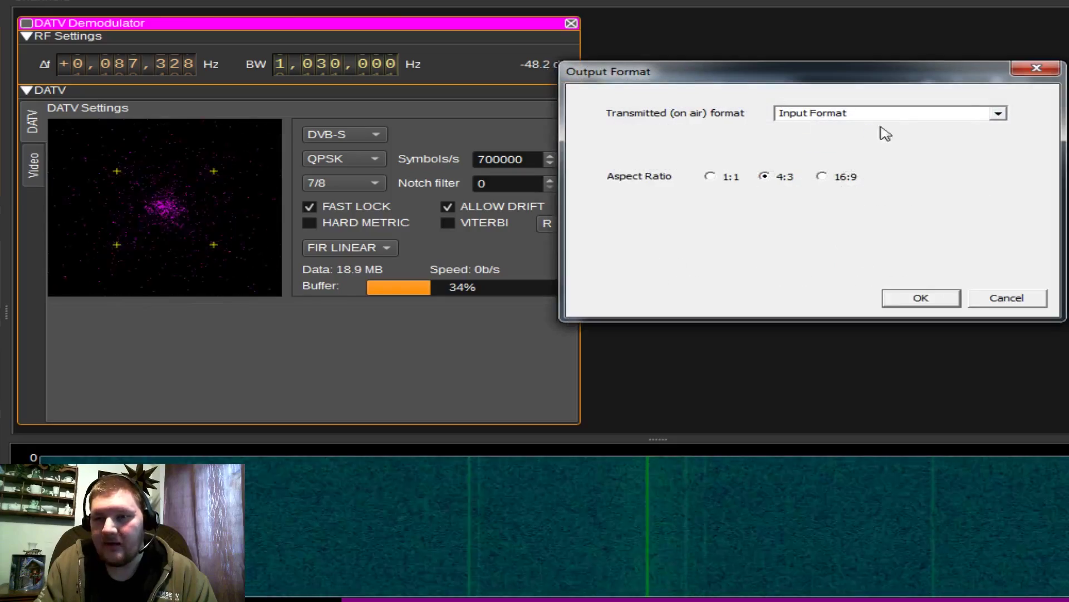
left_click(998, 114)
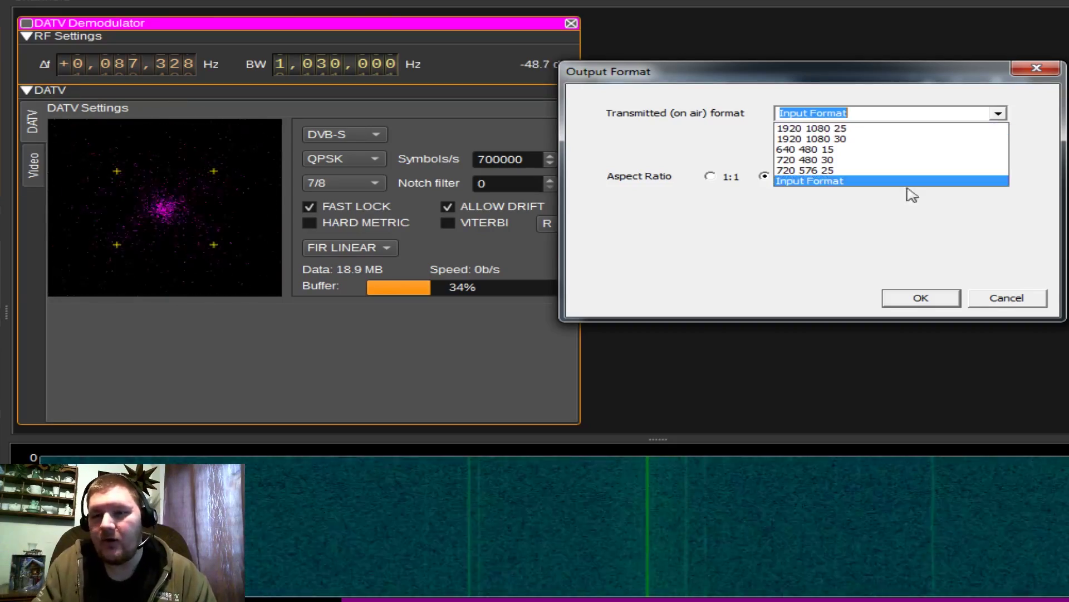
left_click(827, 240)
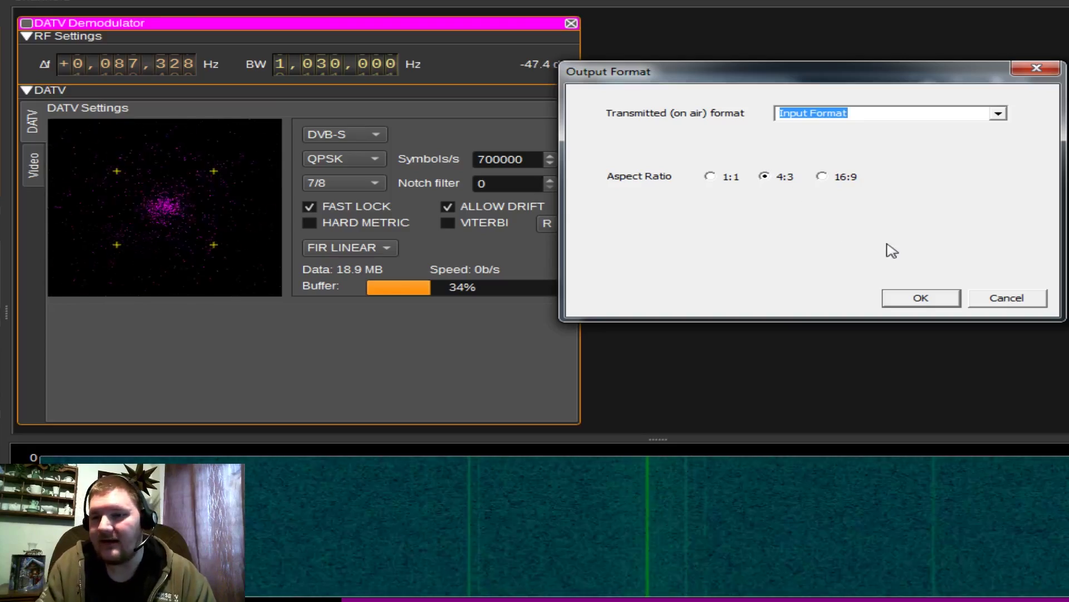
left_click(919, 301)
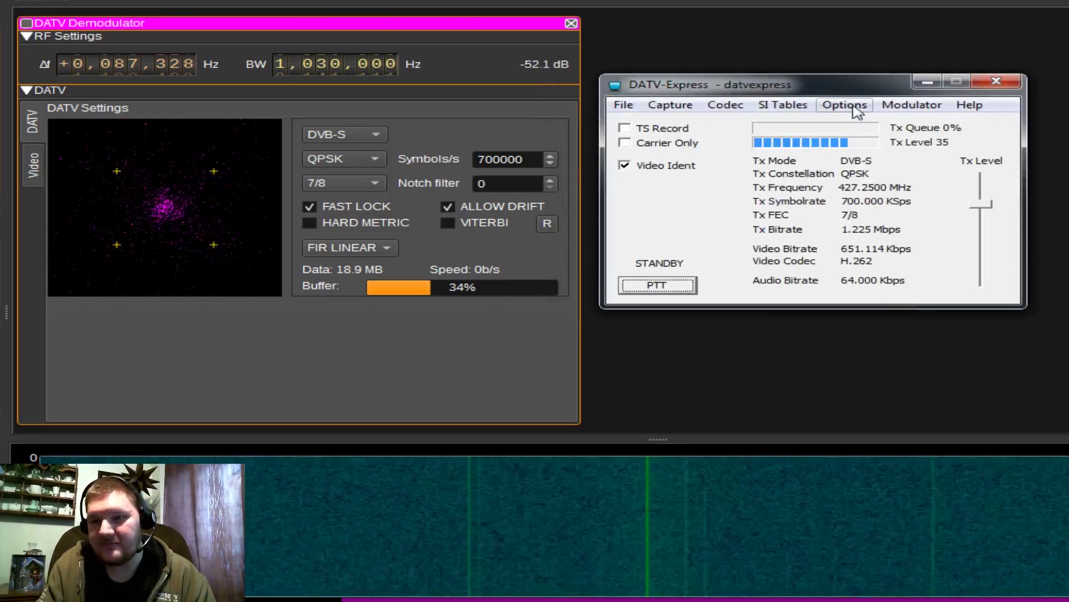
Step: Review the SI table settings, including the provider name, service name, event title and event text, and accept them
left_click(849, 107)
mouse_move(781, 106)
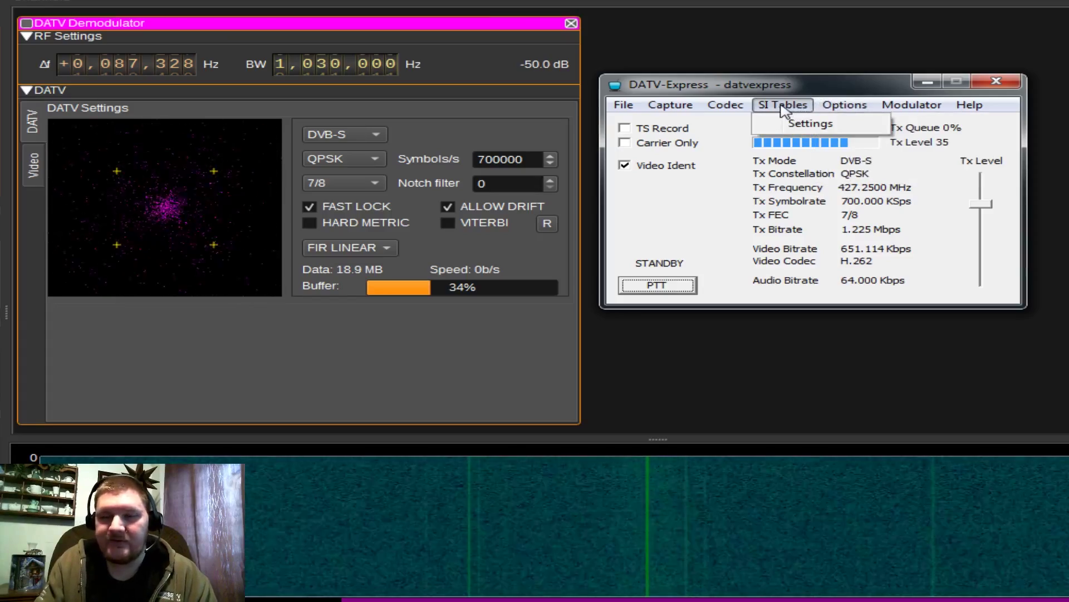
left_click(786, 124)
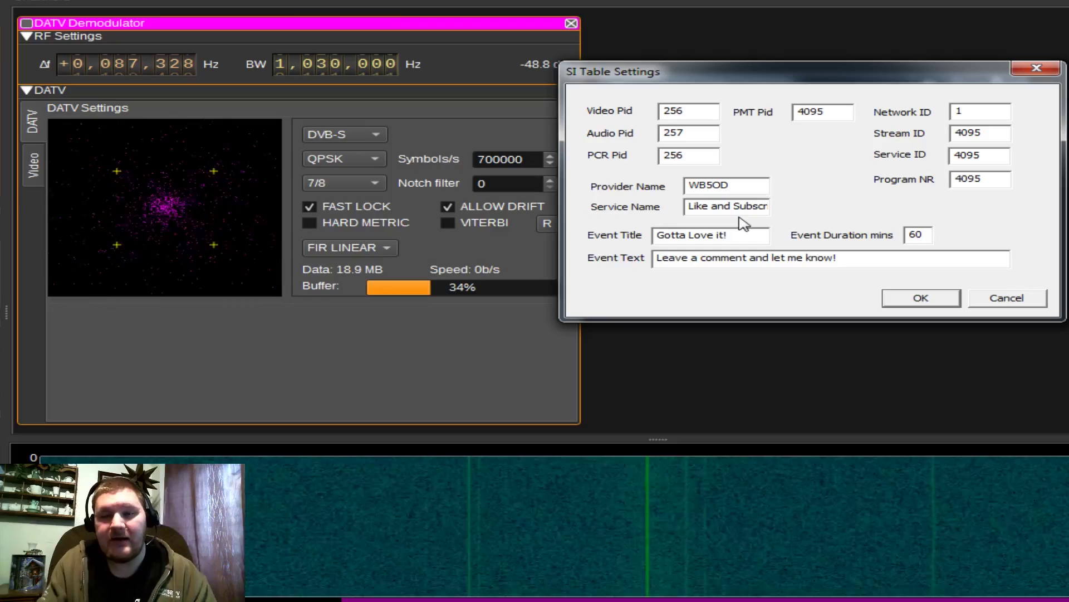
left_click_drag(739, 187, 657, 191)
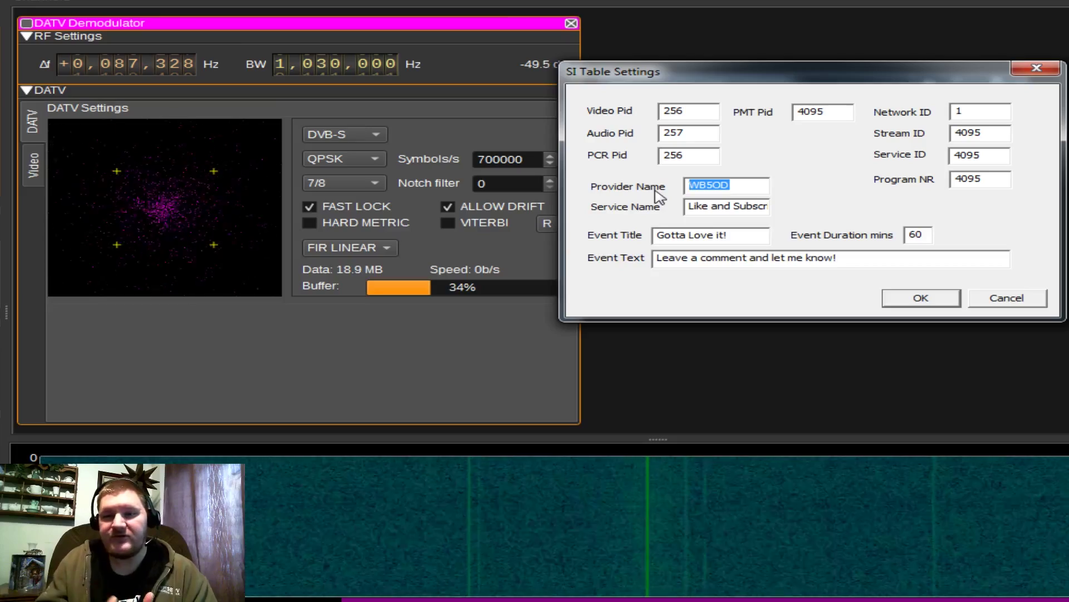
left_click(703, 233)
left_click(702, 257)
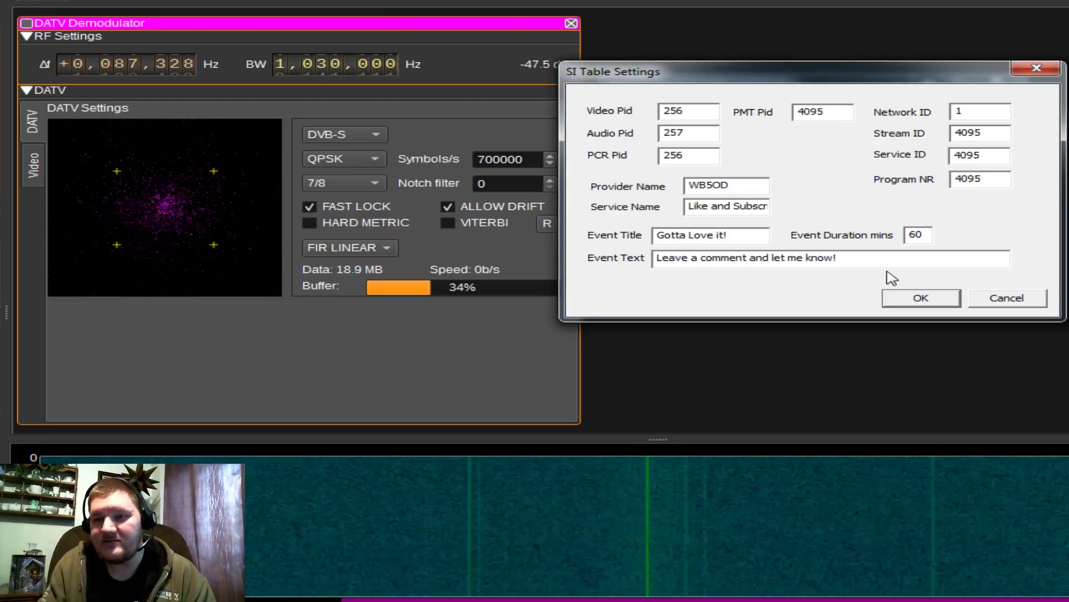
left_click(909, 305)
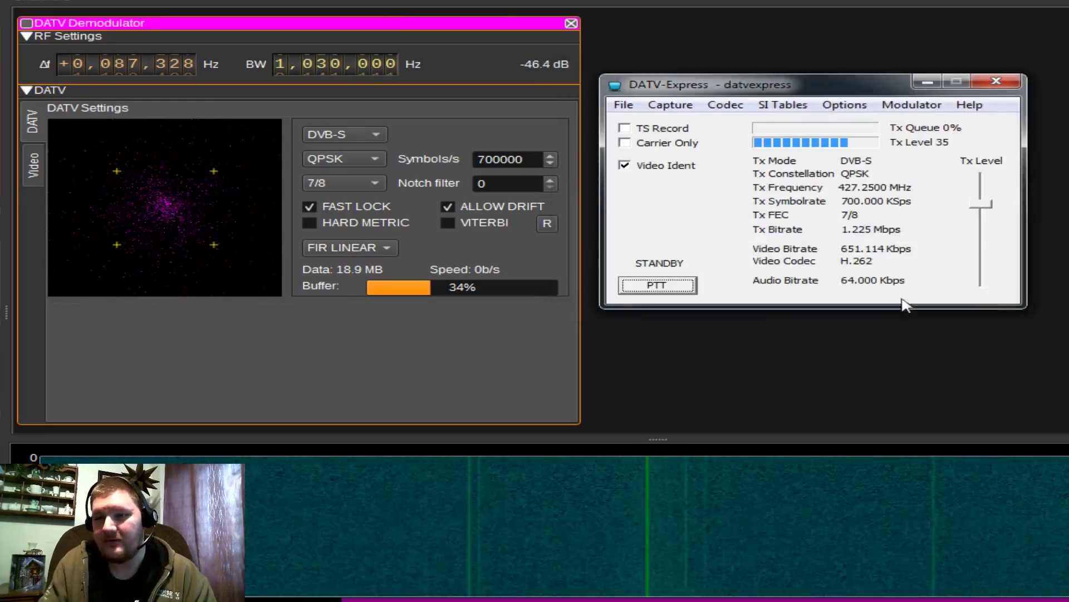
Step: Review the video codec settings and the audio codec settings, accepting each
left_click(726, 105)
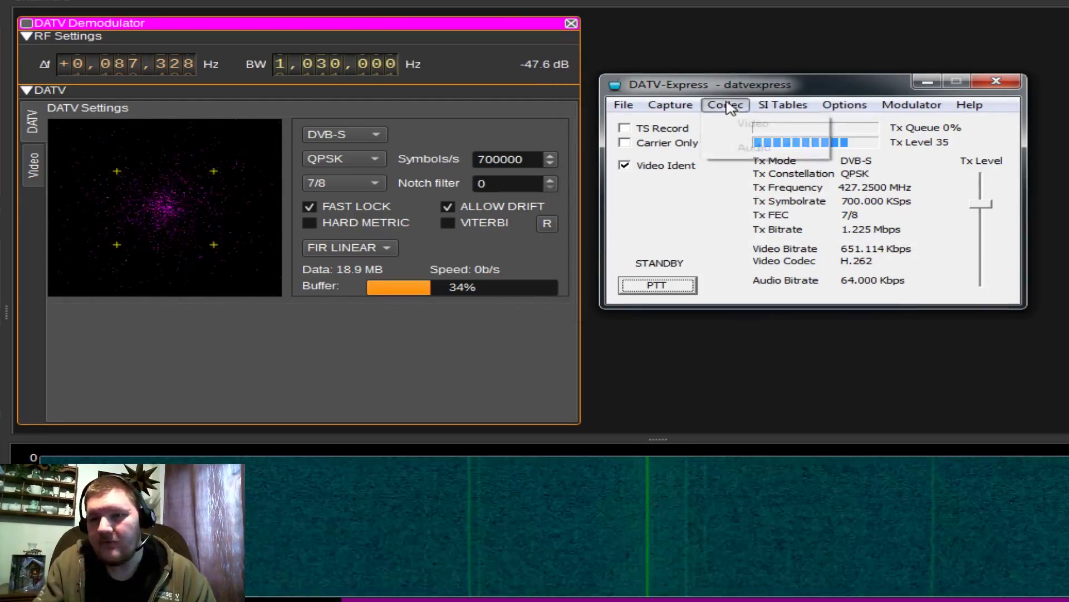
left_click(745, 125)
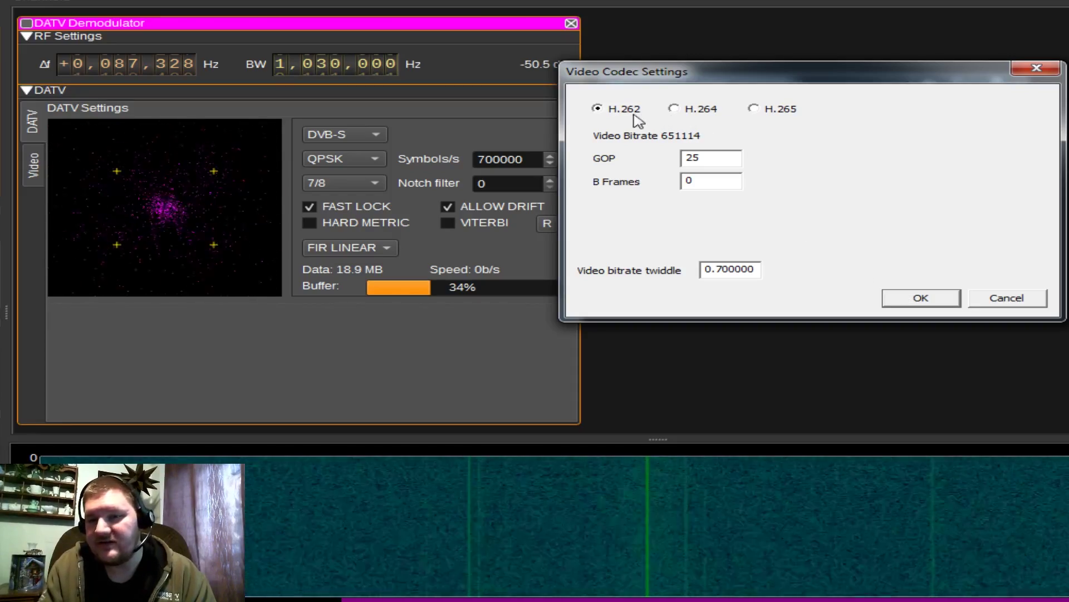
left_click(904, 301)
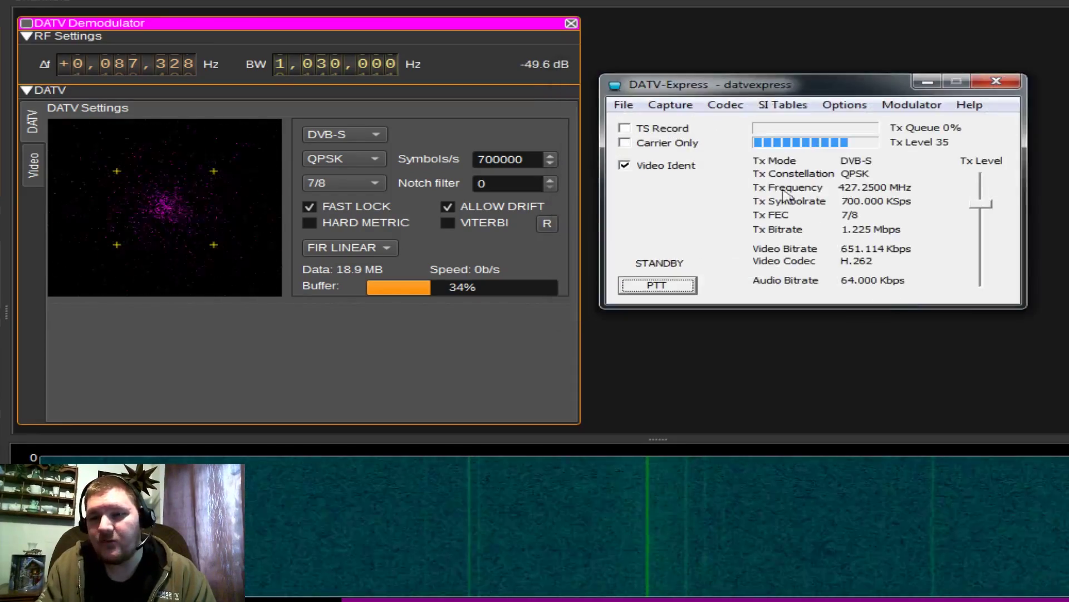
left_click(724, 107)
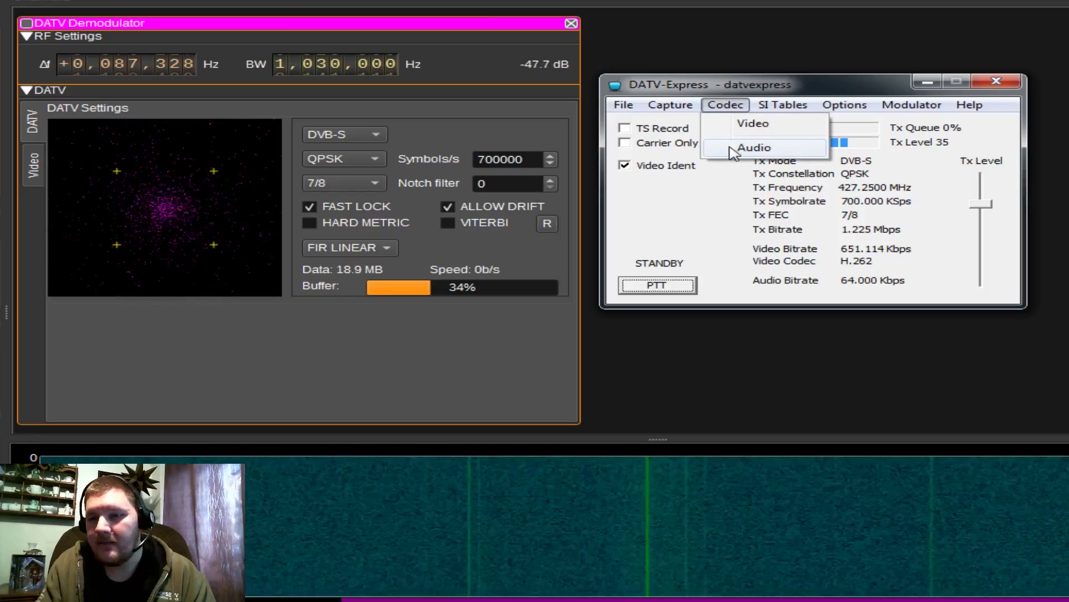
left_click(779, 155)
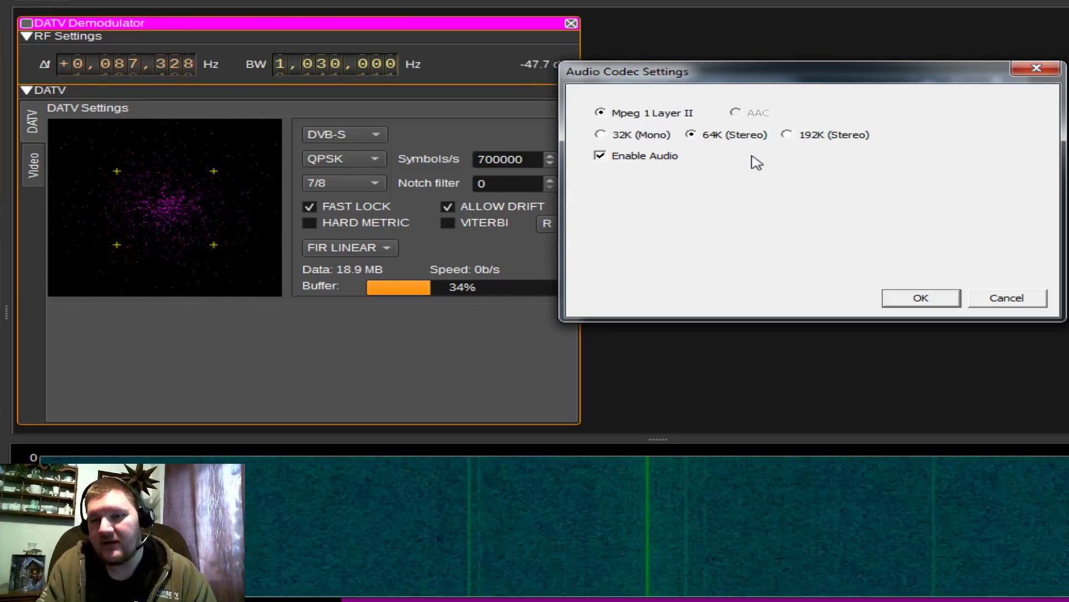
left_click(912, 304)
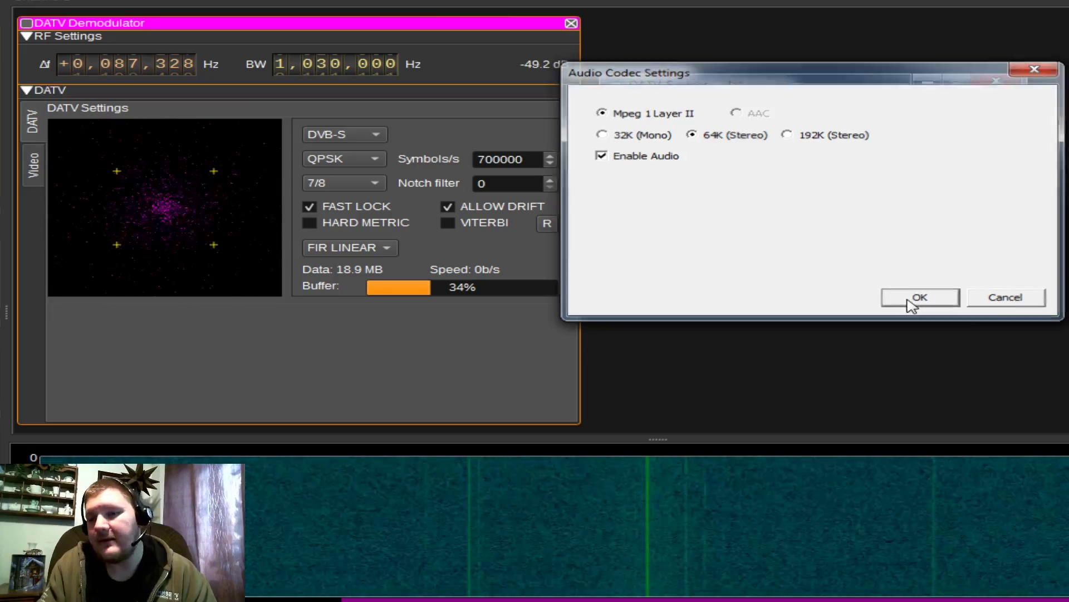
Step: Examine the video capture device and its available formats, and accept the capture settings
left_click(672, 106)
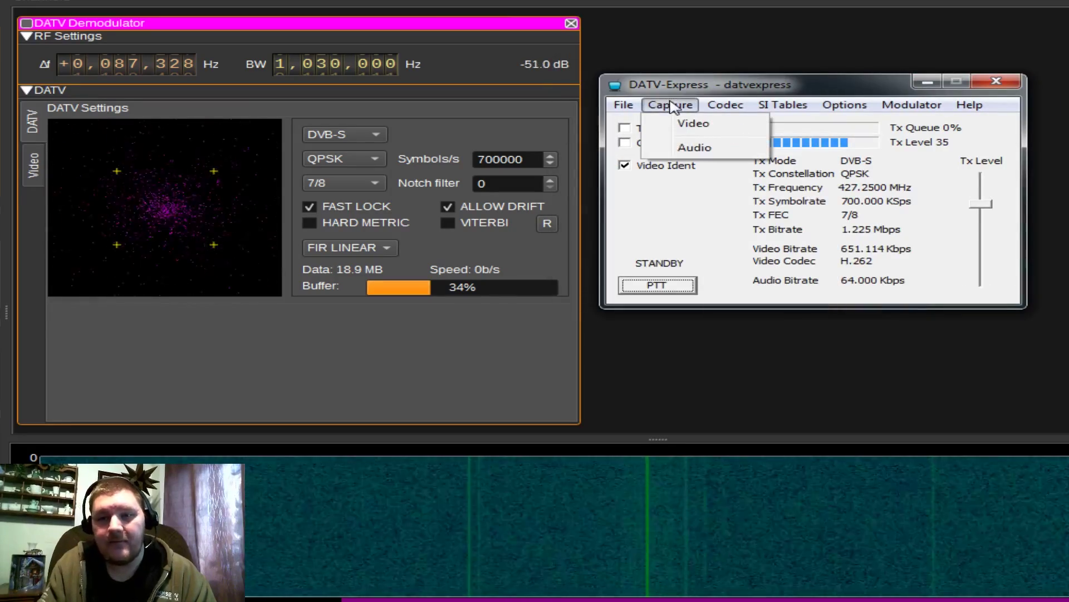
left_click(691, 124)
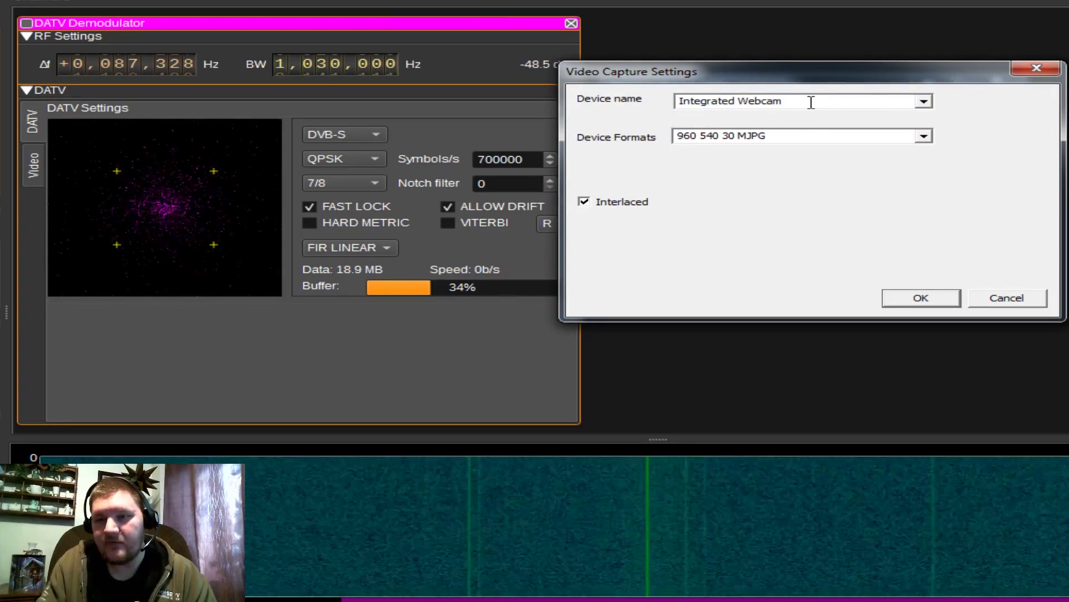
left_click(923, 140)
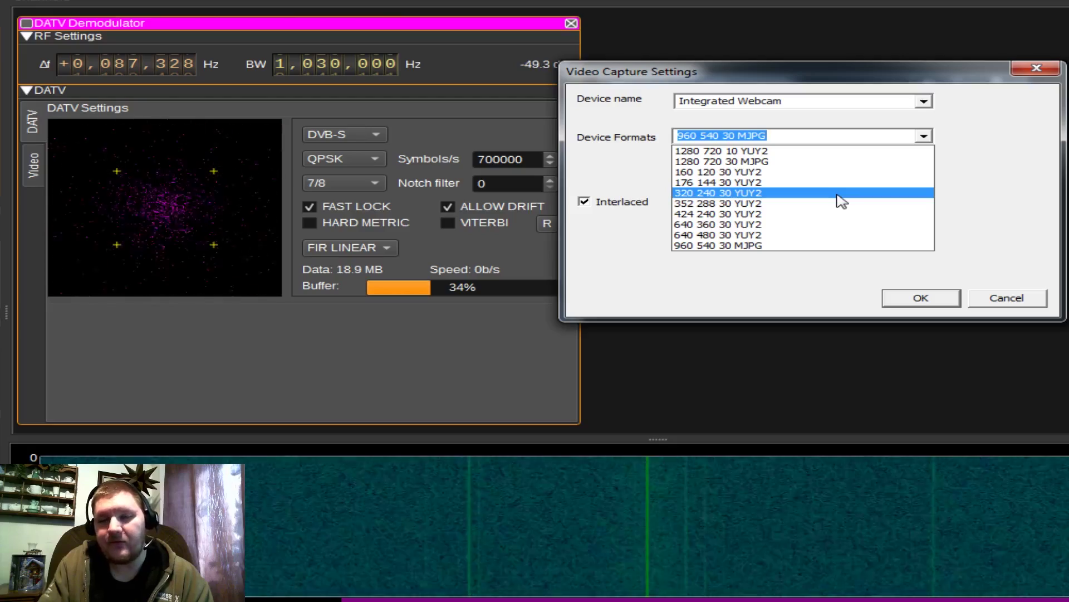
left_click(656, 217)
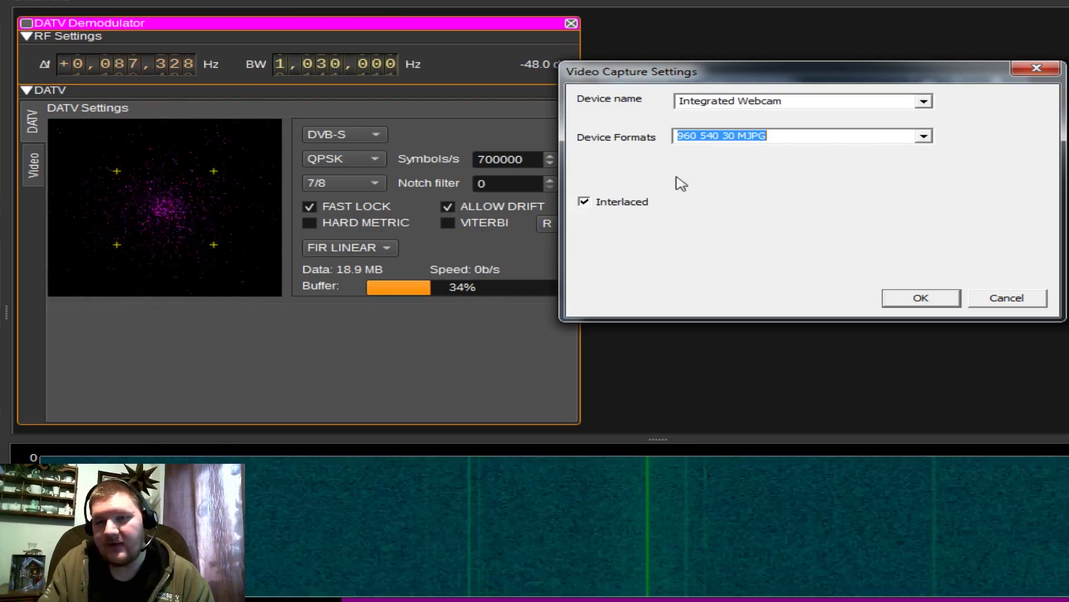
left_click(919, 298)
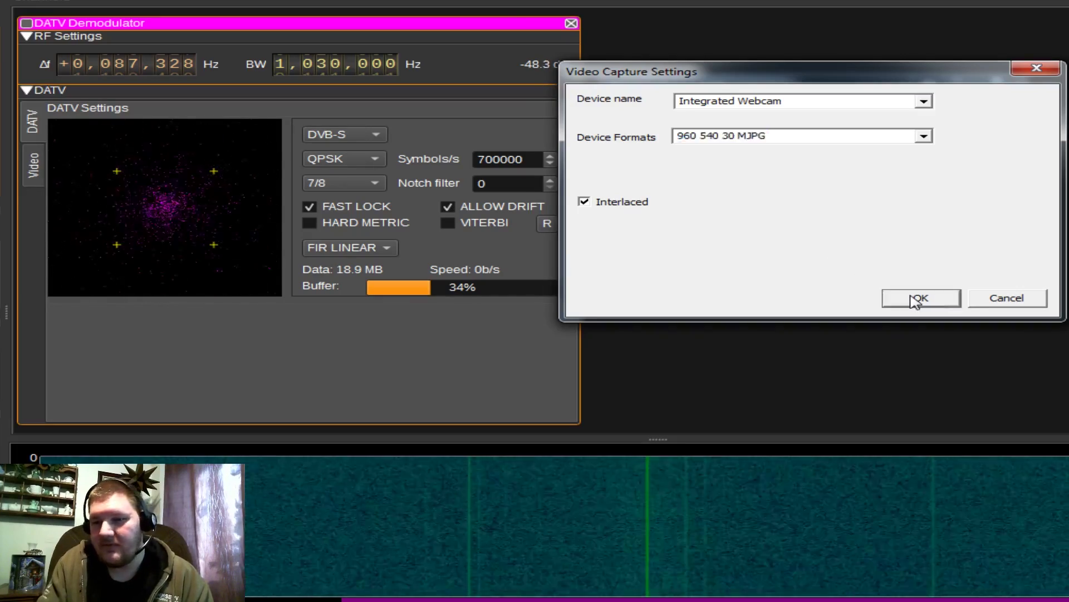
Step: Examine the available audio capture devices and accept the current microphone selection
left_click(674, 107)
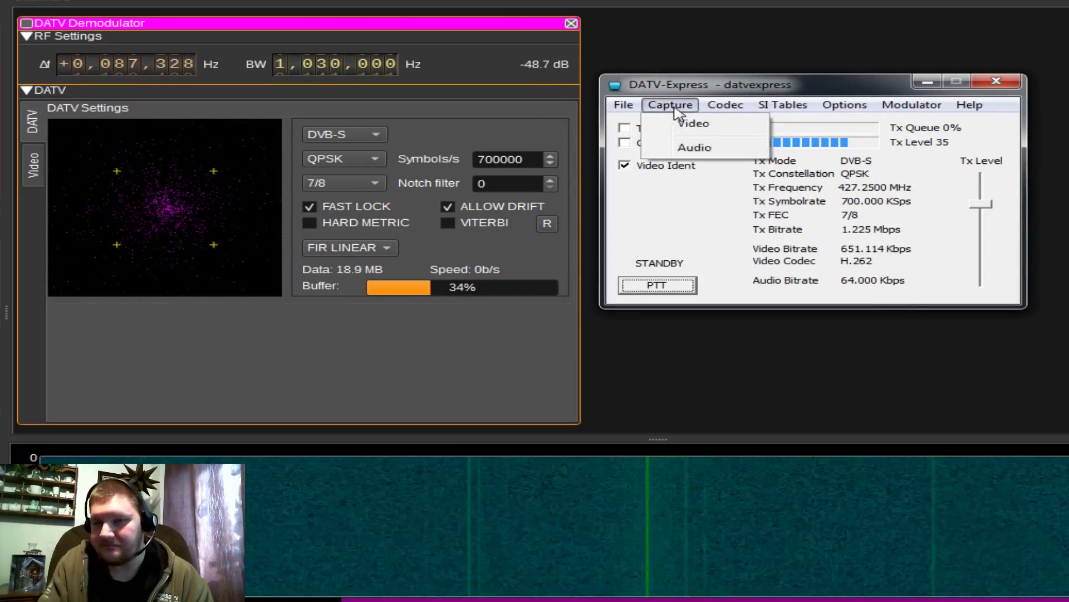
left_click(713, 147)
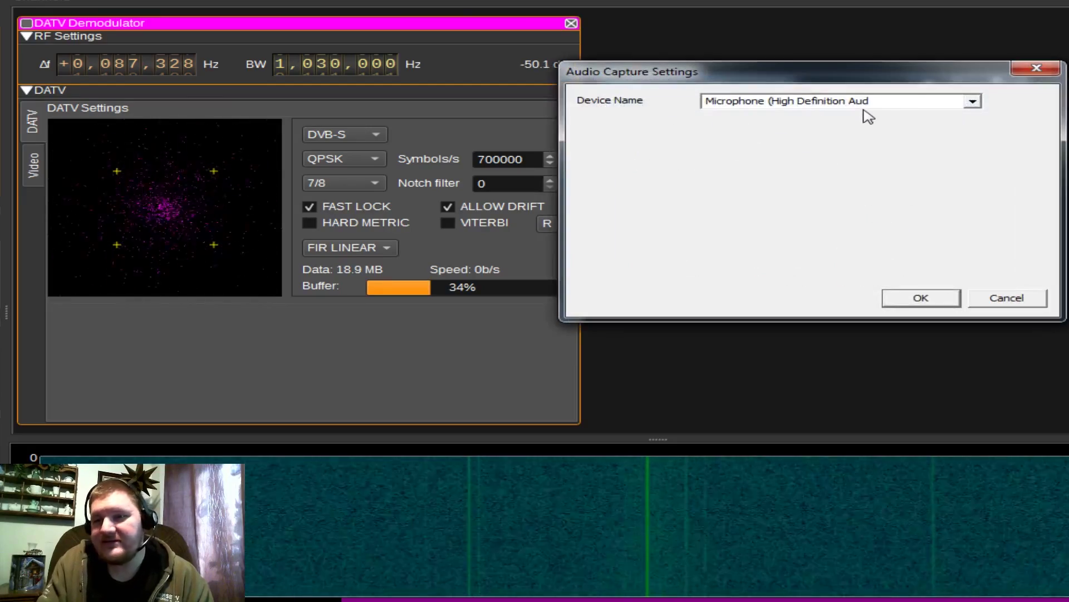
left_click(973, 102)
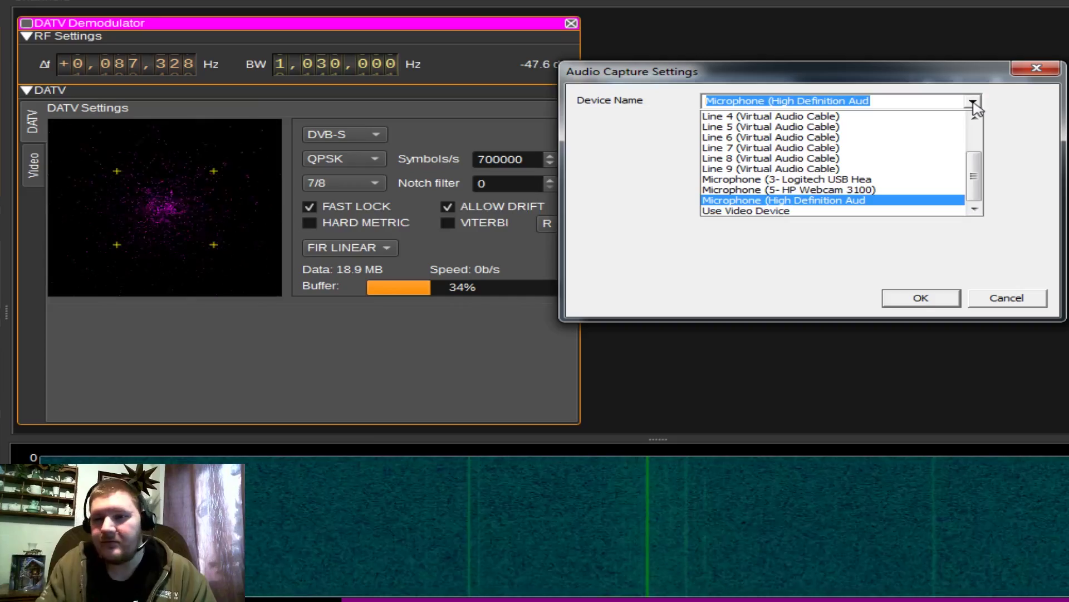
left_click(974, 105)
left_click(922, 298)
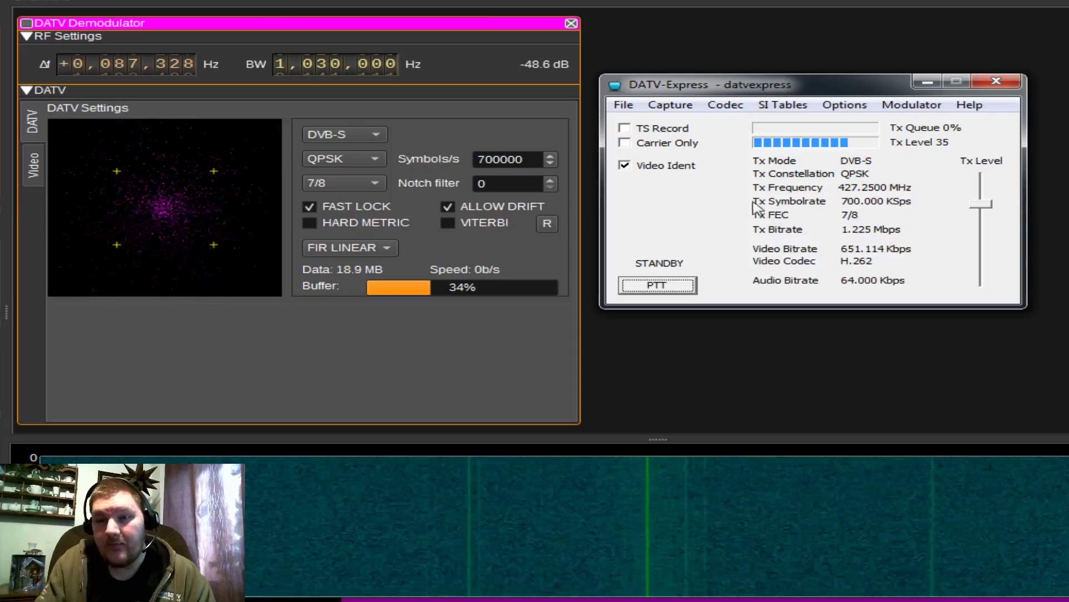
Step: Put the DATV-Express transmitter on air with the configured DVB-S signal
left_click(625, 165)
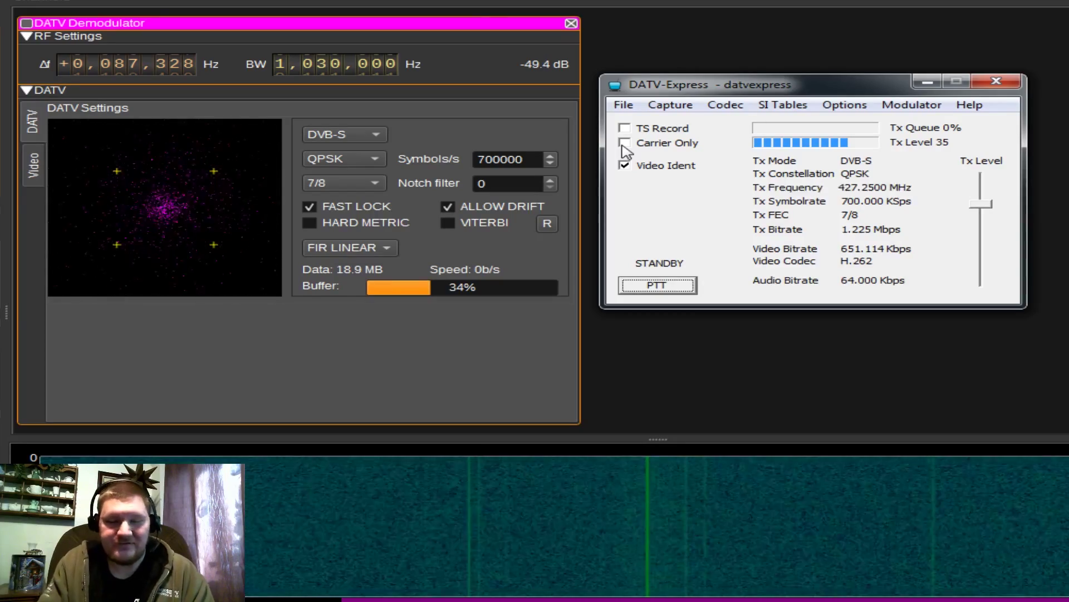
left_click(665, 287)
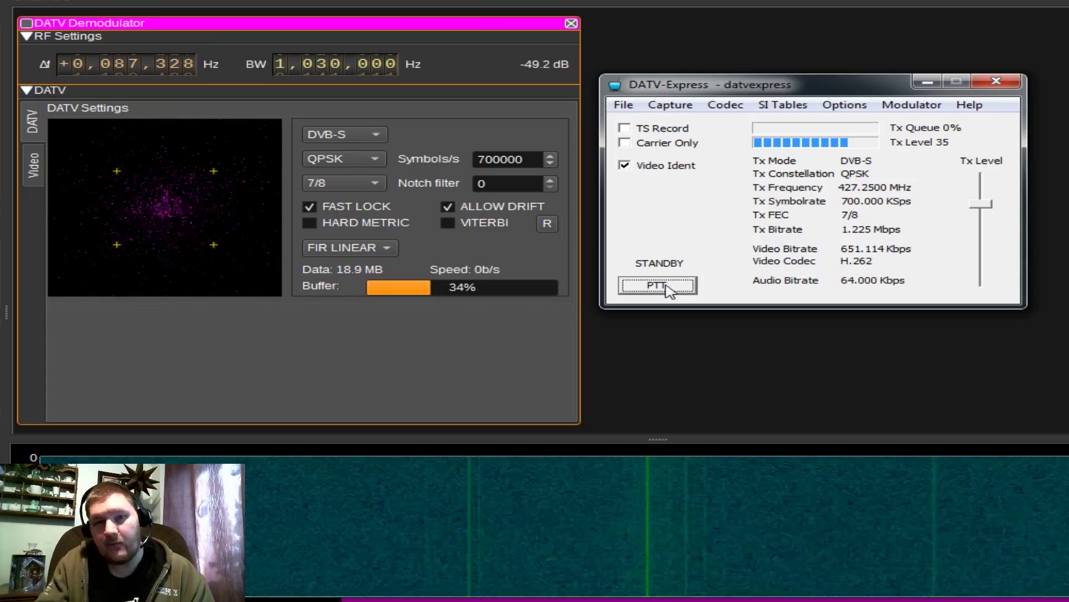
left_click(666, 285)
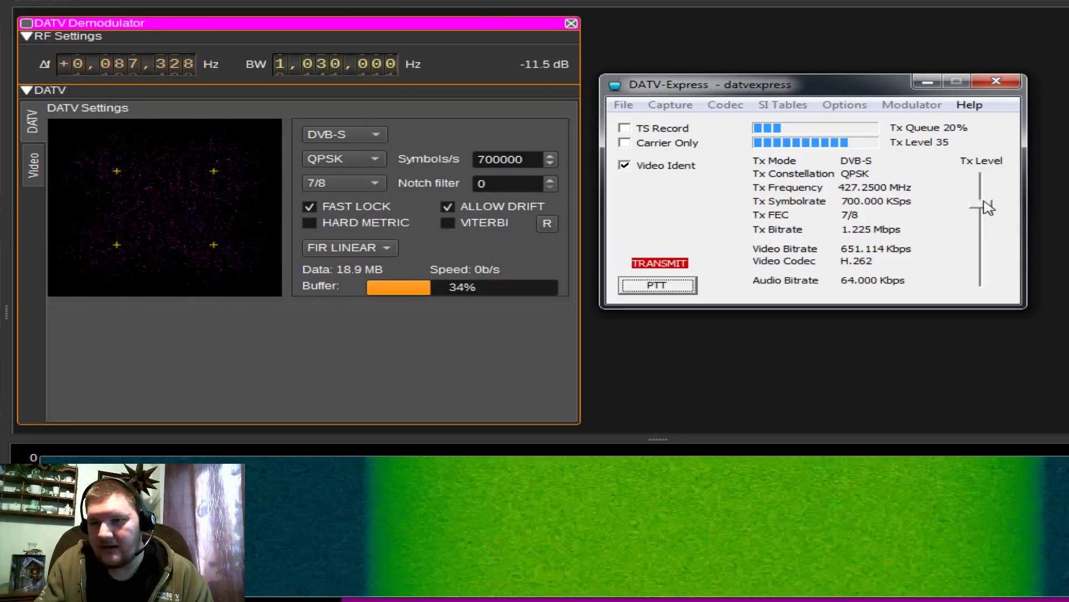
Step: Try transmit levels of 31, 25 and 18 while watching the demodulator's constellation, and set the level to 32
left_click(984, 204)
left_click_drag(984, 200, 985, 195)
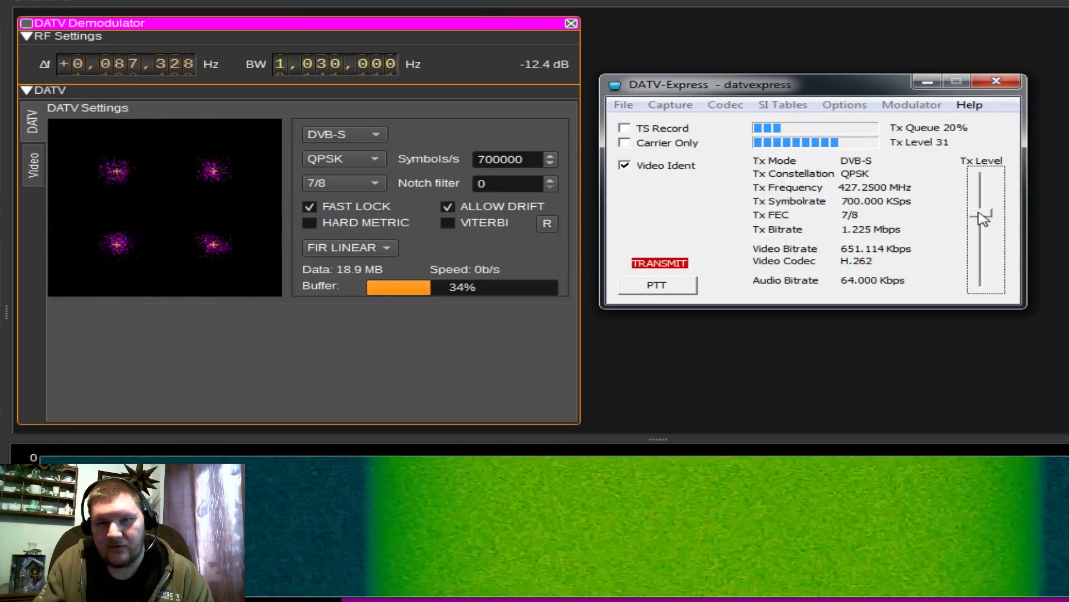
left_click_drag(983, 216, 983, 228)
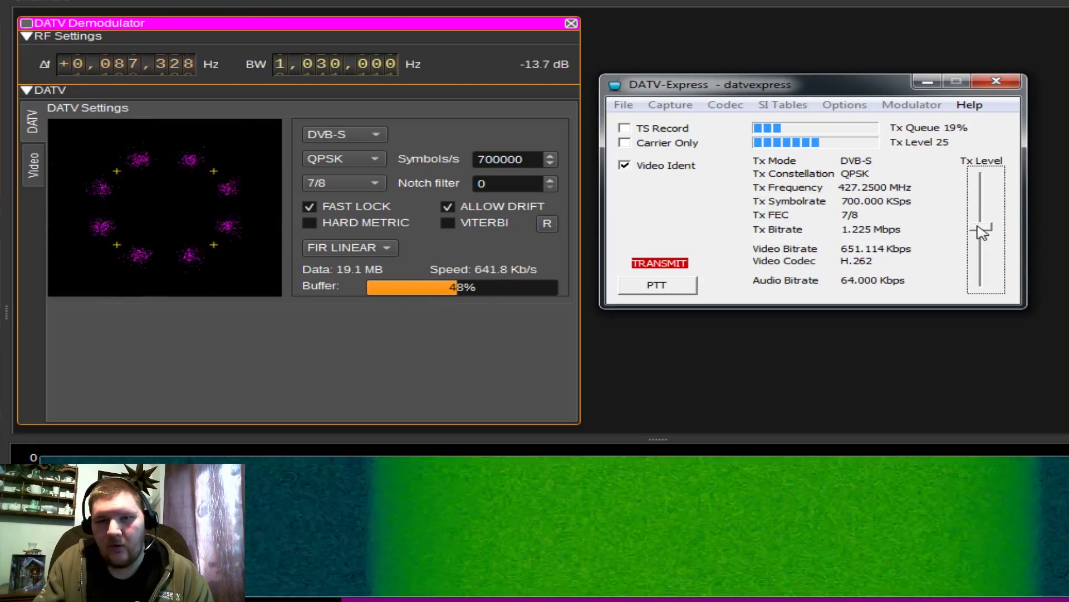
left_click_drag(984, 230, 978, 230)
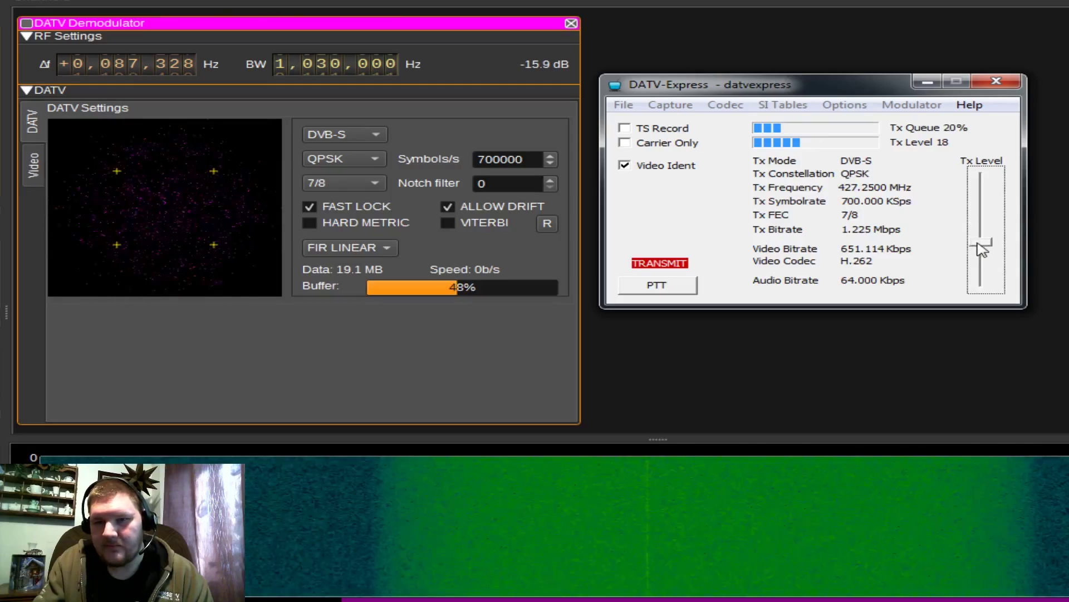
left_click_drag(982, 249, 982, 218)
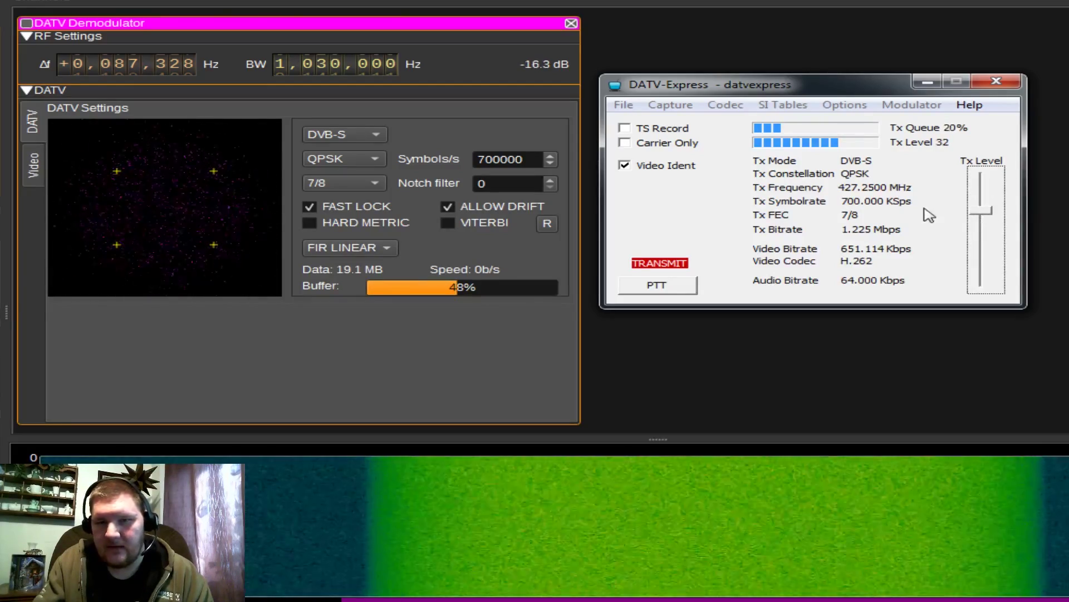
Step: Disable drift allowance in the DATV demodulator and start playback of the received video stream
left_click(448, 206)
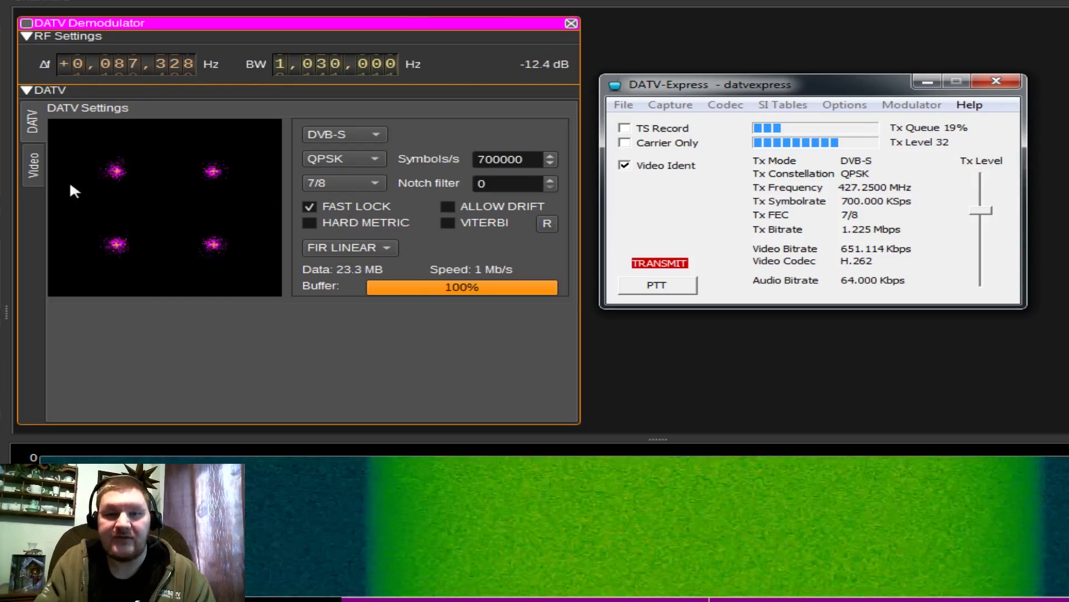
left_click(34, 165)
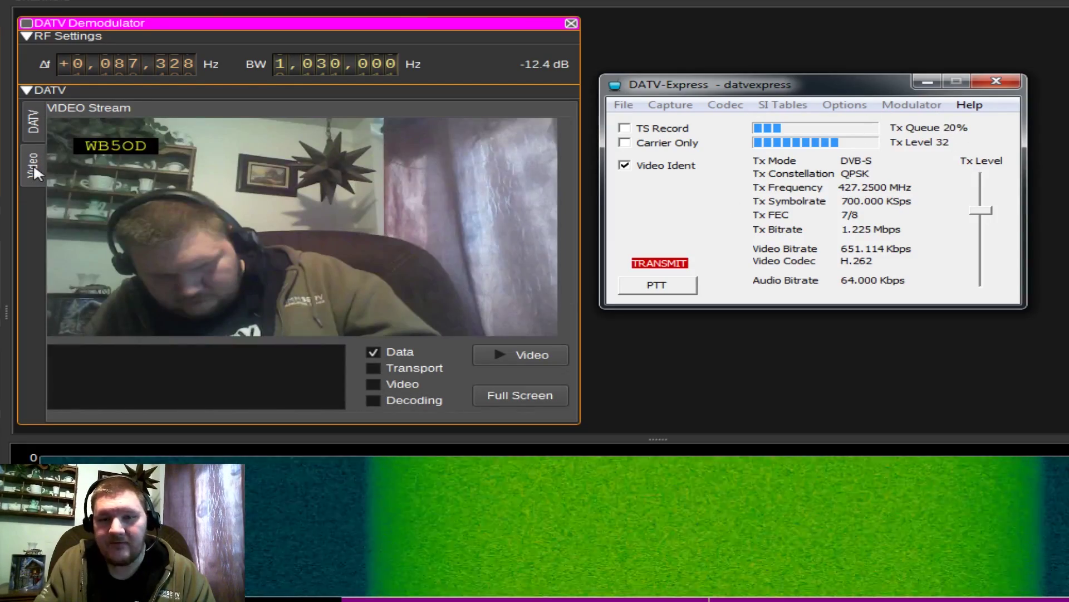
left_click(532, 356)
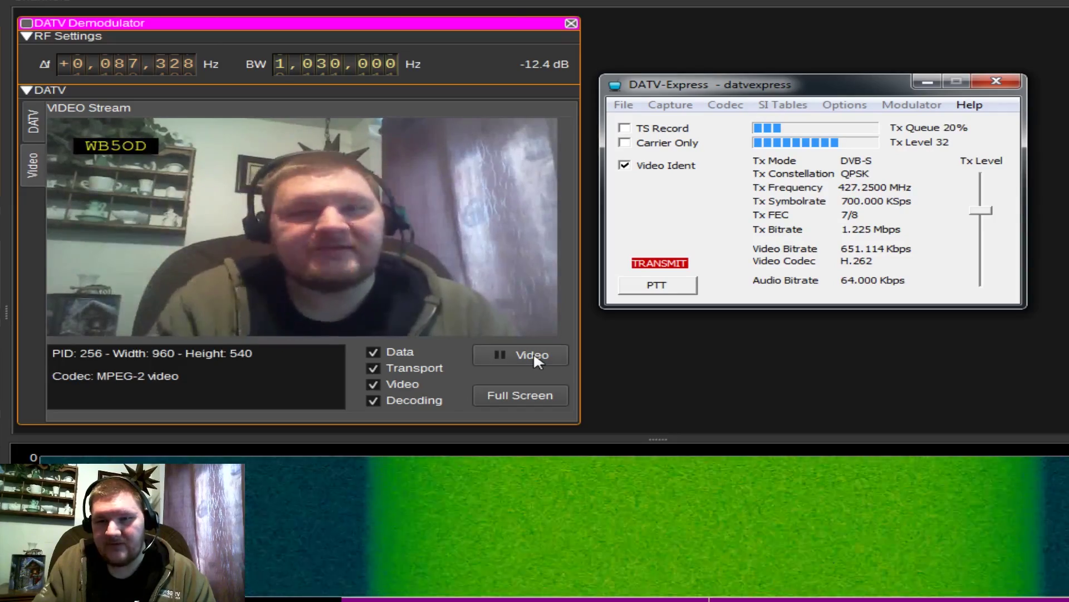